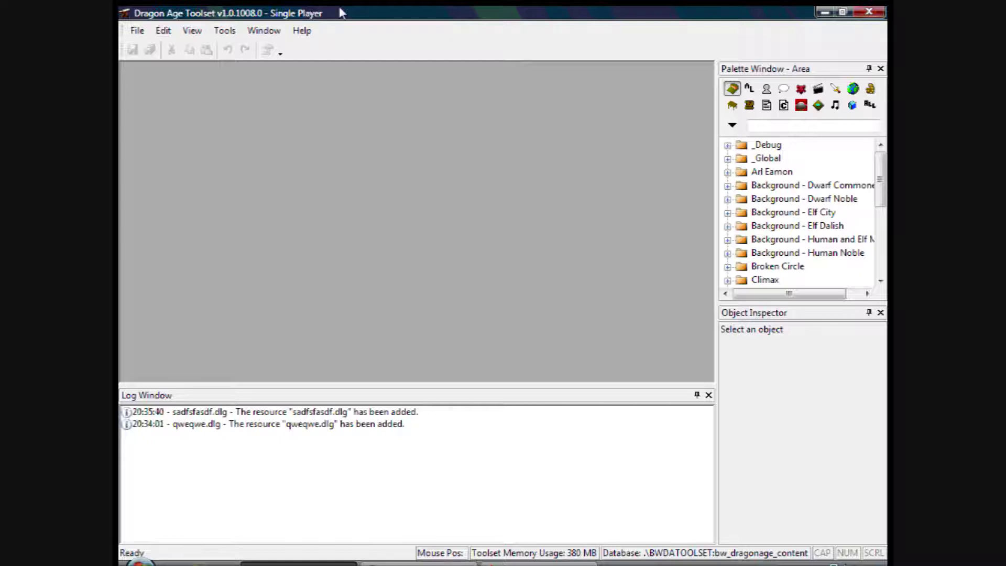
Step: Create a new conversation resource, lkjsdflkjsdf.dlg, opened with only its Root node
{"action": "left_click", "coordinate": [157, 30]}
{"action": "mouse_move", "coordinate": [137, 31]}
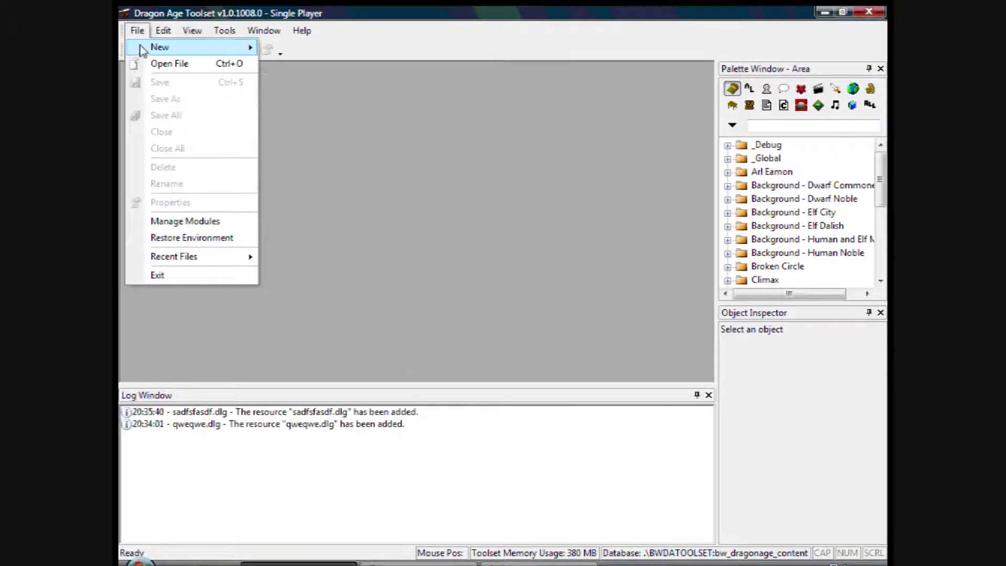
{"action": "mouse_move", "coordinate": [167, 46]}
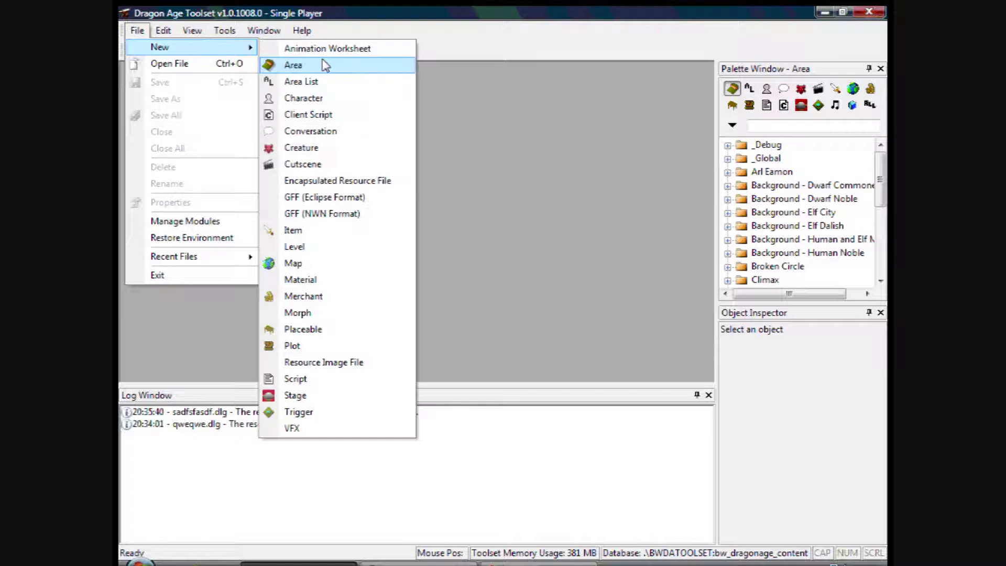
{"action": "left_click", "coordinate": [316, 131]}
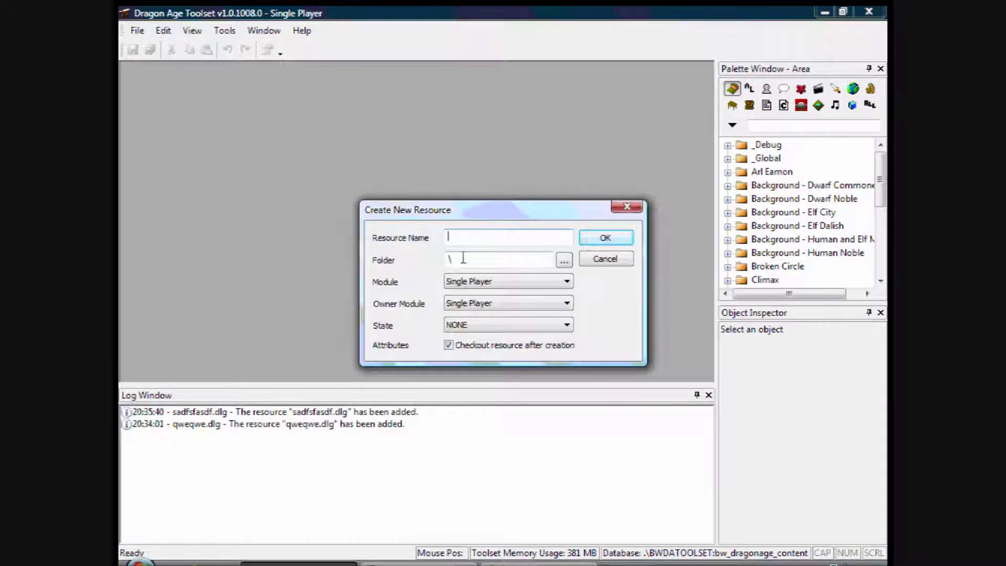
{"action": "type", "text": "fsadfsadf"}
{"action": "key", "text": "Return"}
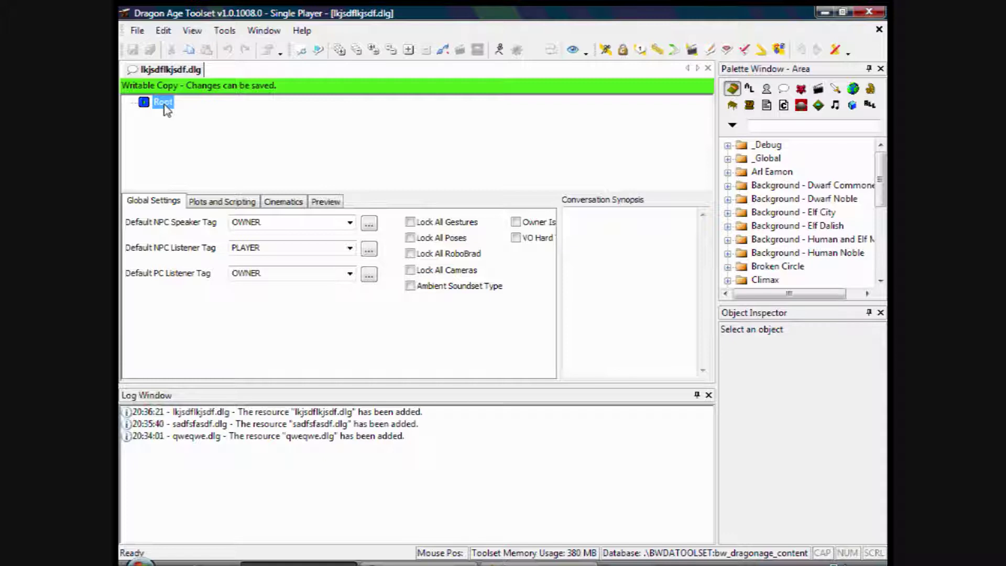
Step: Insert an OWNER line under Root reading 'Hi, I am an npc character'
{"action": "right_click", "coordinate": [165, 106]}
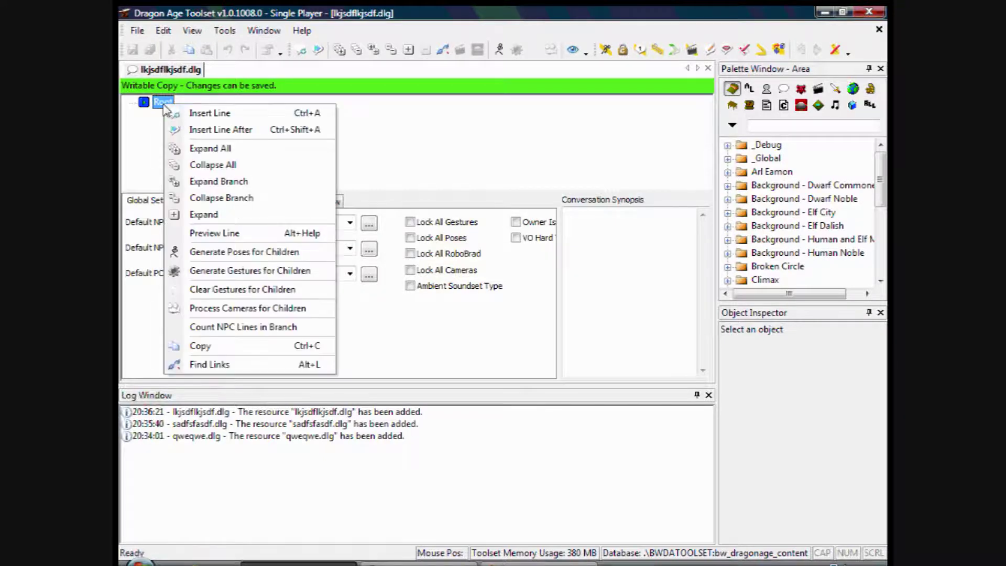
{"action": "left_click", "coordinate": [192, 114]}
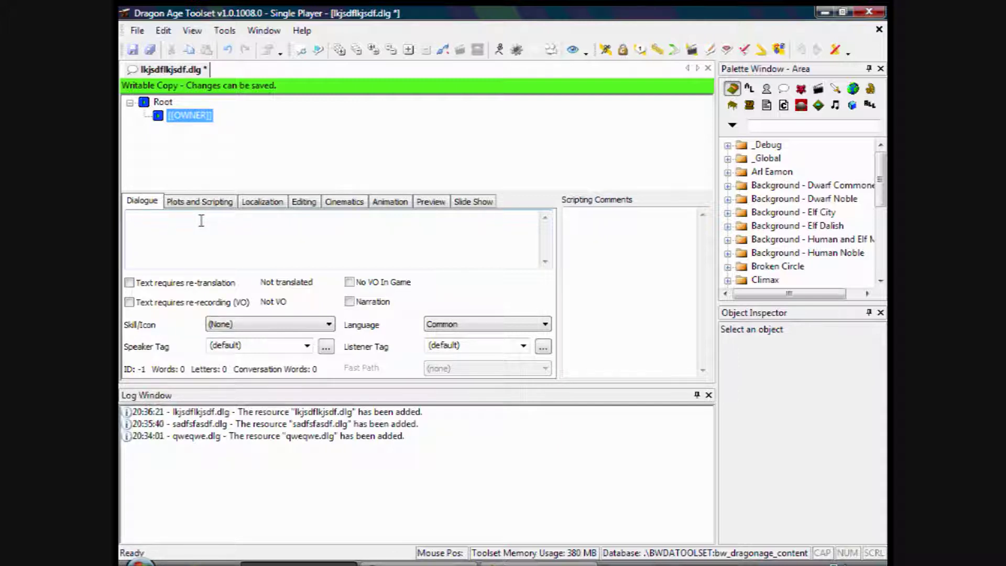
{"action": "type", "text": "Hi, I am an"}
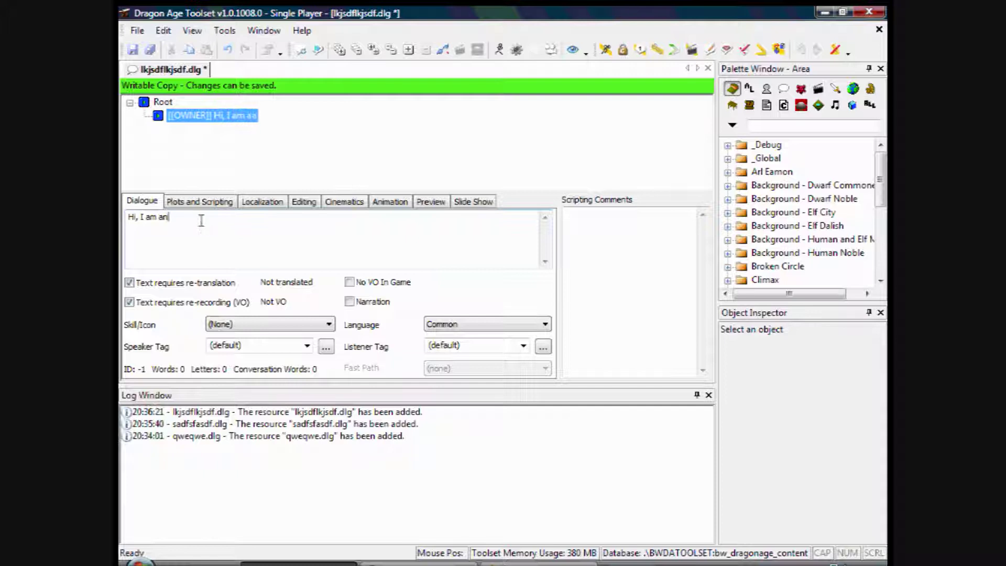
{"action": "type", "text": " npc character"}
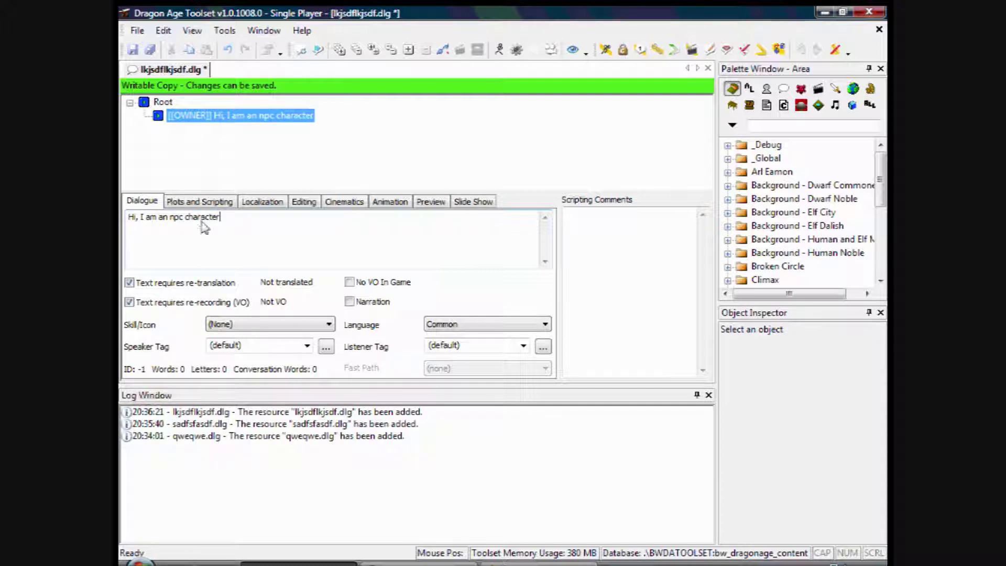
{"action": "left_click", "coordinate": [163, 102]}
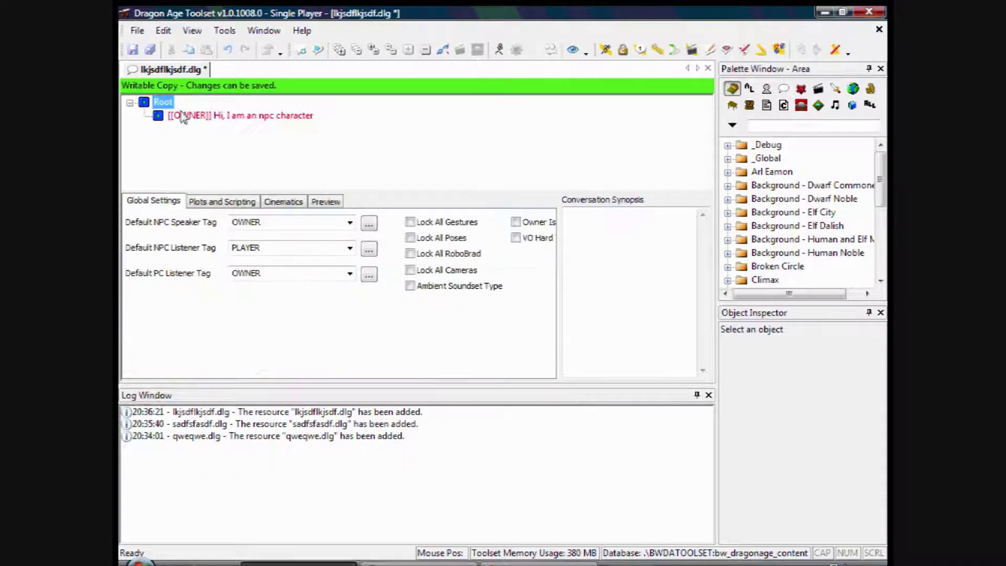
Step: Insert three empty player response lines beneath the NPC greeting
{"action": "left_click", "coordinate": [226, 116]}
{"action": "right_click", "coordinate": [225, 118]}
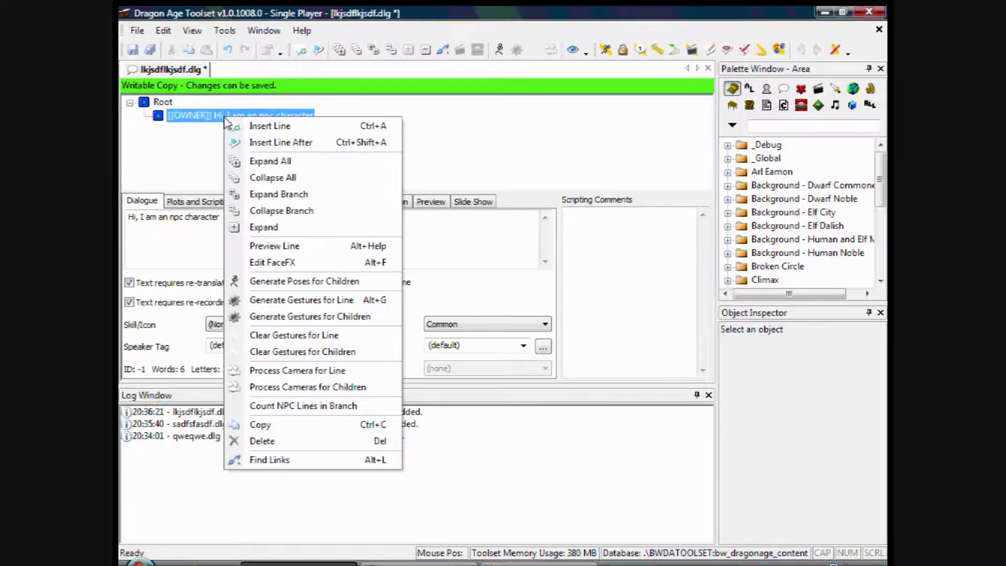
{"action": "left_click", "coordinate": [271, 126]}
{"action": "right_click", "coordinate": [265, 116]}
{"action": "left_click", "coordinate": [286, 126]}
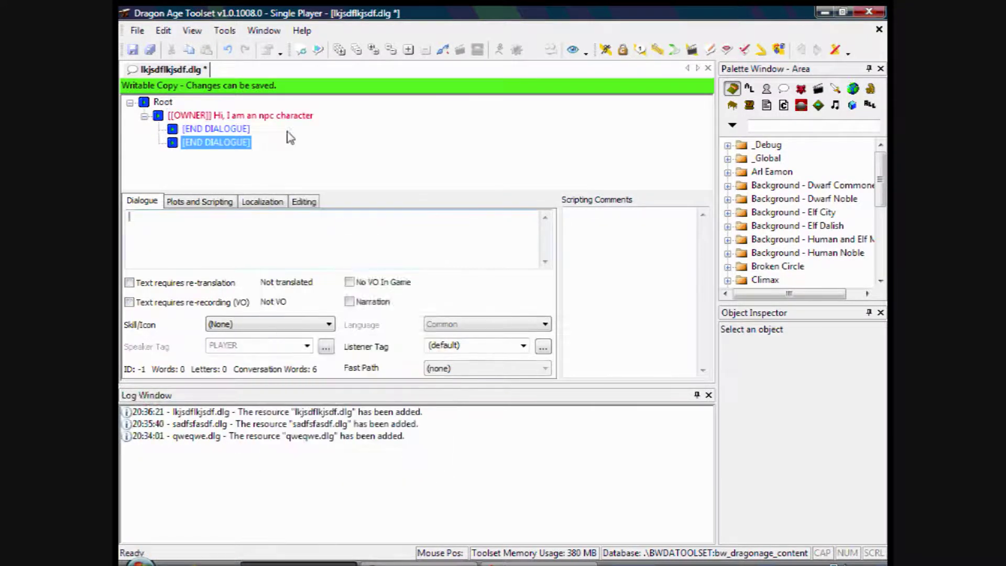
{"action": "left_click", "coordinate": [275, 118]}
{"action": "key", "text": "Insert"}
Step: Write the responses 'Hello npc', 'I don't care' and 'step back while i draw my sword, you npc traitor'
{"action": "left_click", "coordinate": [233, 130]}
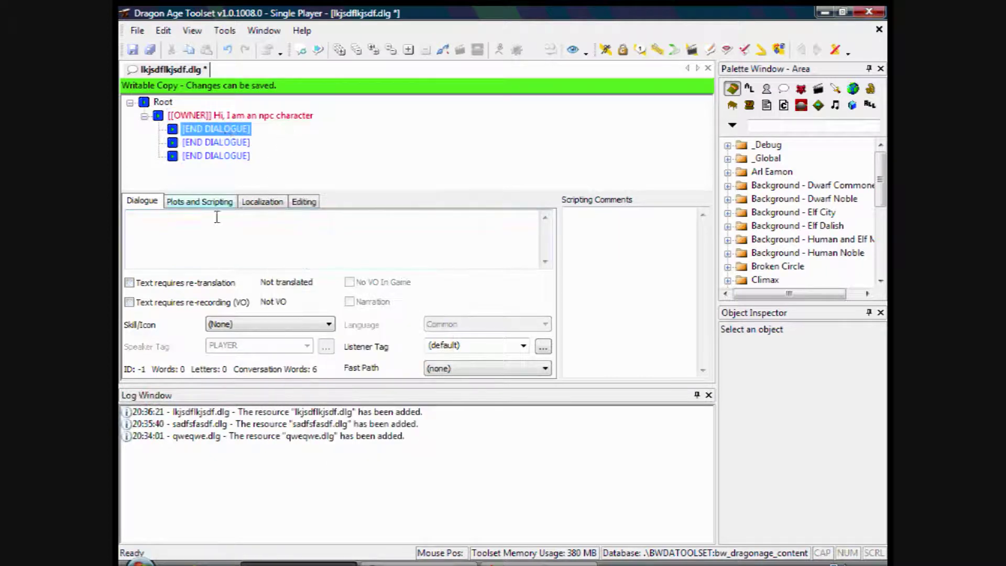
{"action": "left_click", "coordinate": [216, 238]}
{"action": "type", "text": "Hello npc"}
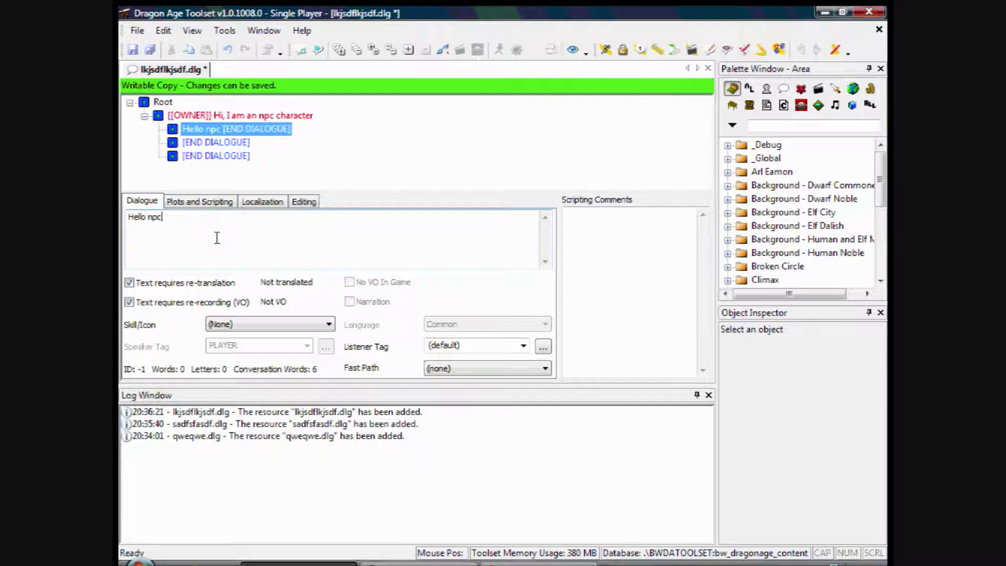
{"action": "left_click", "coordinate": [226, 143]}
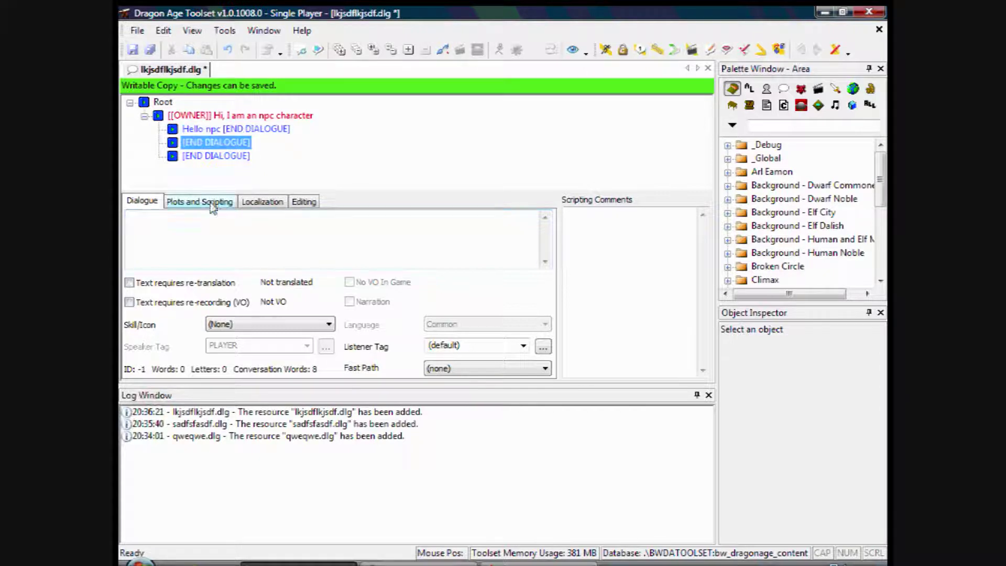
{"action": "type", "text": "I don't care"}
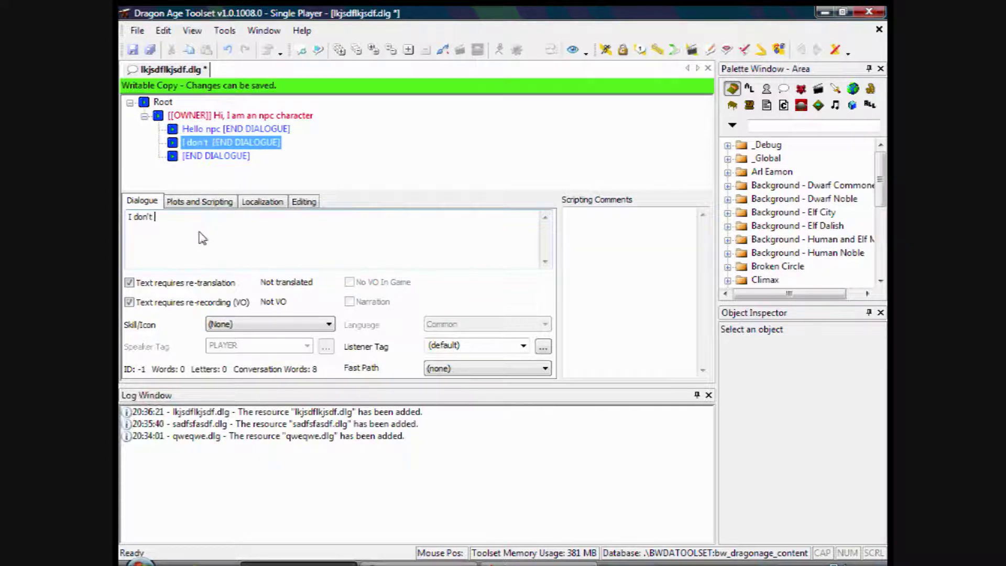
{"action": "left_click", "coordinate": [212, 157]}
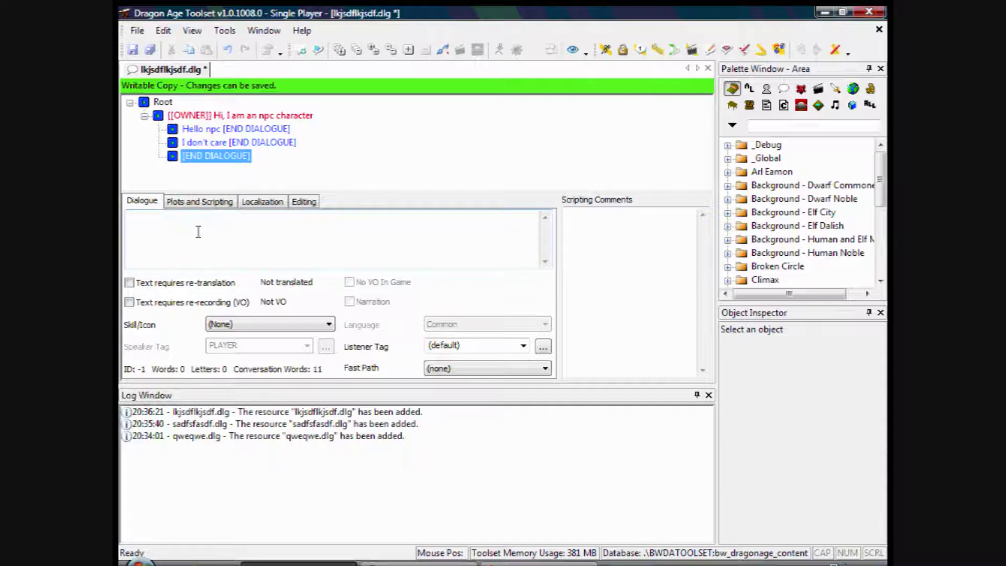
{"action": "type", "text": "step "}
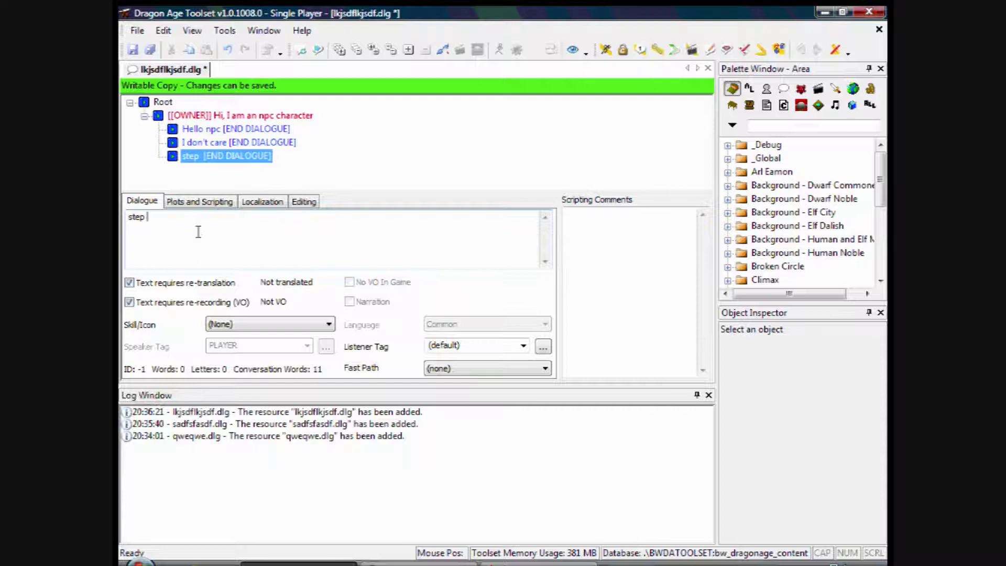
{"action": "type", "text": "back while i drwa m"}
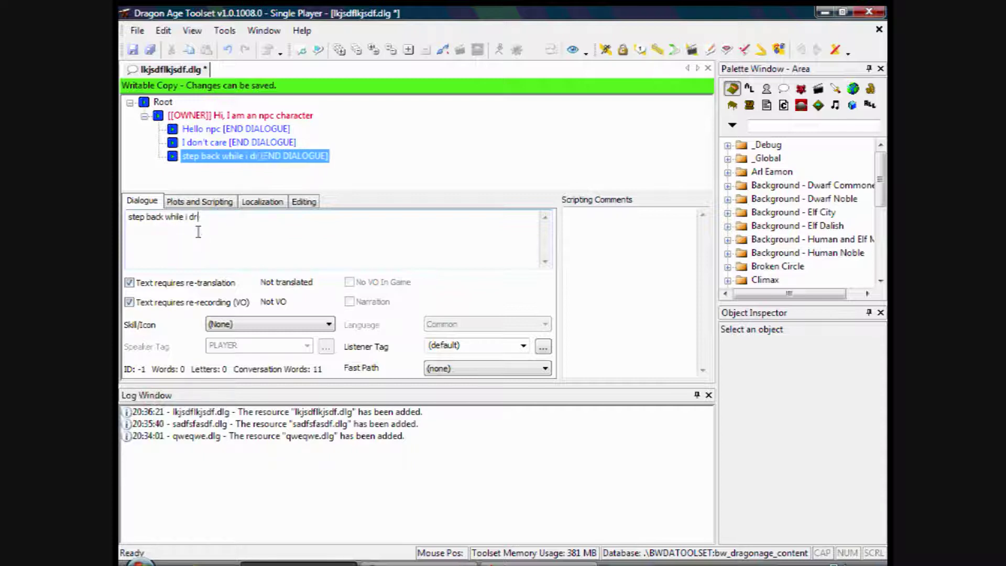
{"action": "key", "text": "BackSpace"}
{"action": "key", "text": "BackSpace"}
{"action": "key", "text": "BackSpace"}
{"action": "key", "text": "BackSpace"}
{"action": "type", "text": "aw m"}
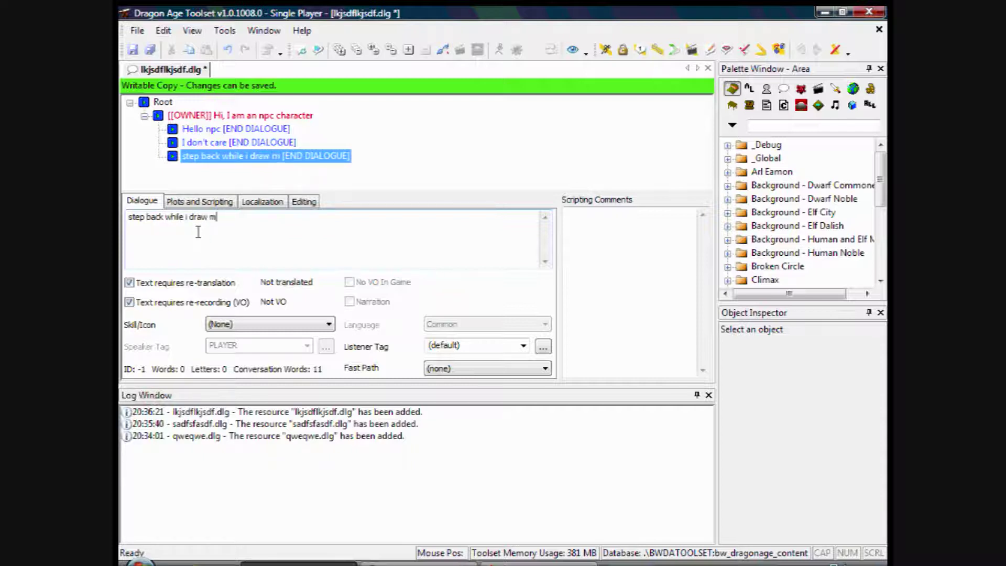
{"action": "type", "text": "y sword, you"}
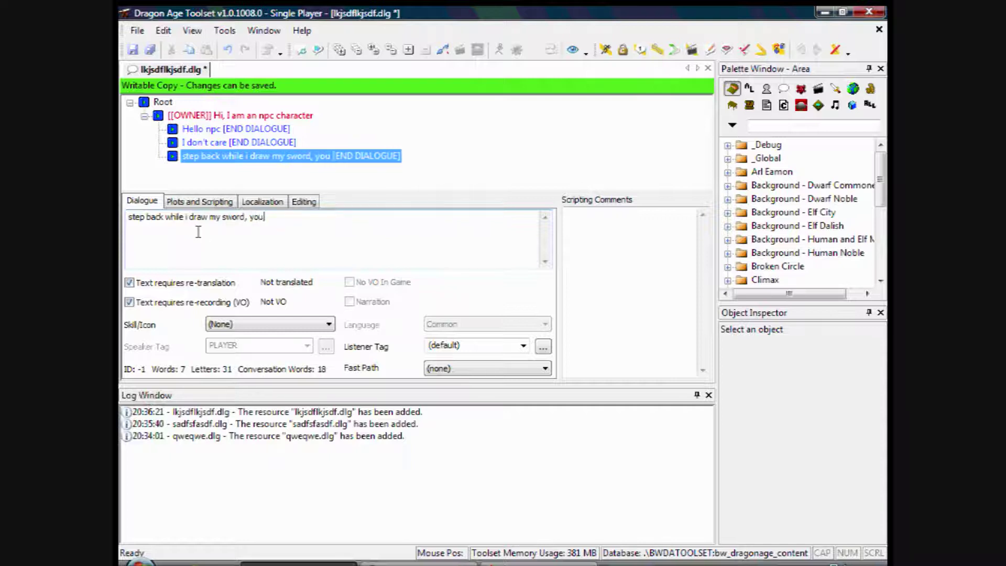
{"action": "type", "text": " npc trait"}
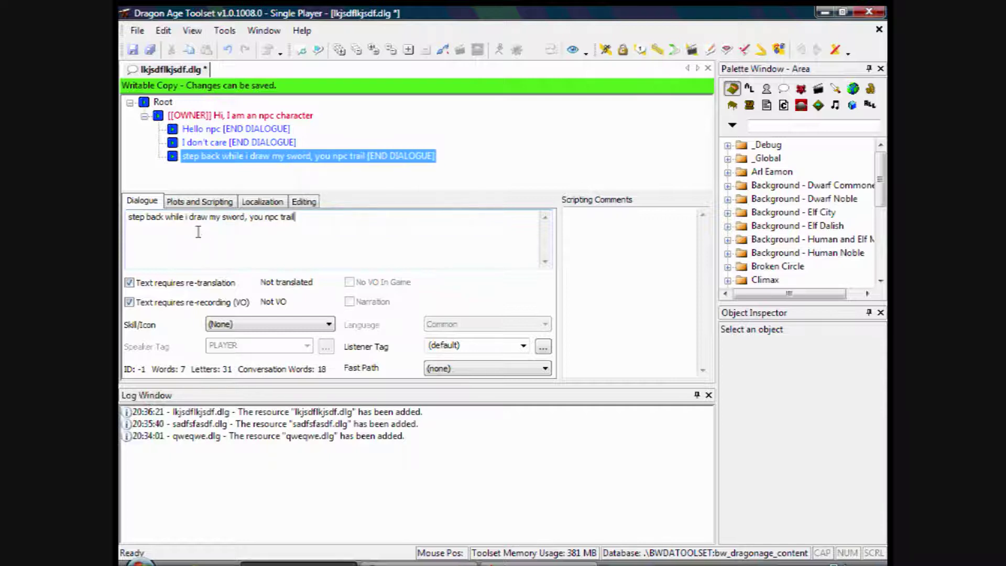
{"action": "type", "text": "or"}
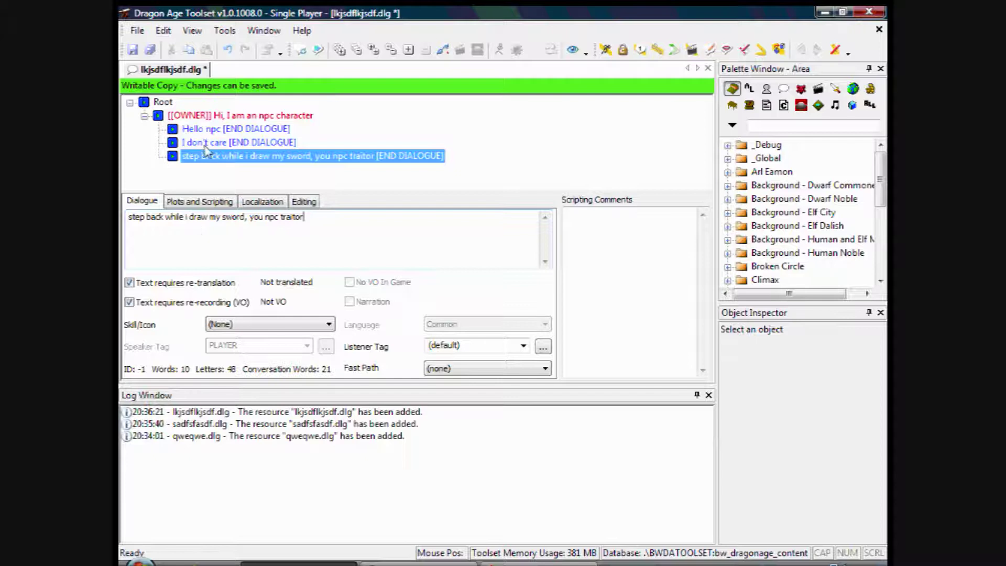
{"action": "left_click", "coordinate": [204, 131]}
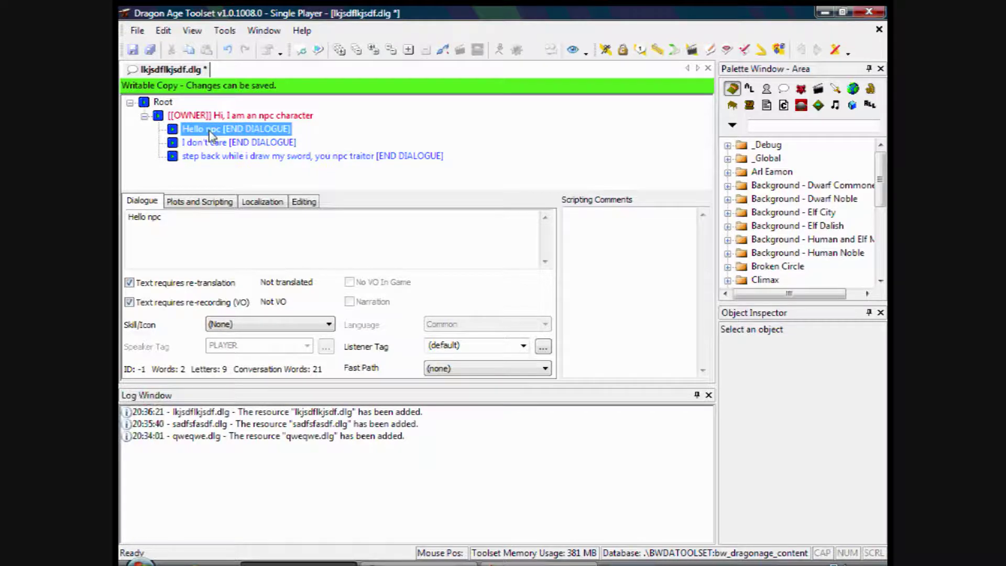
Step: Insert an OWNER line reading 'Hello playable character' under the 'Hello npc' response
{"action": "right_click", "coordinate": [210, 135]}
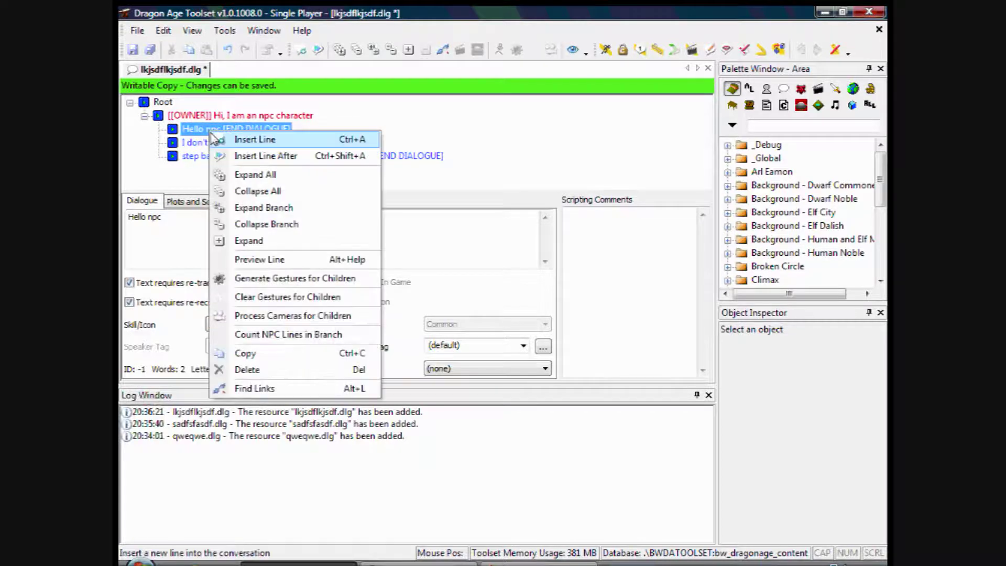
{"action": "left_click", "coordinate": [241, 140]}
{"action": "left_click", "coordinate": [214, 131]}
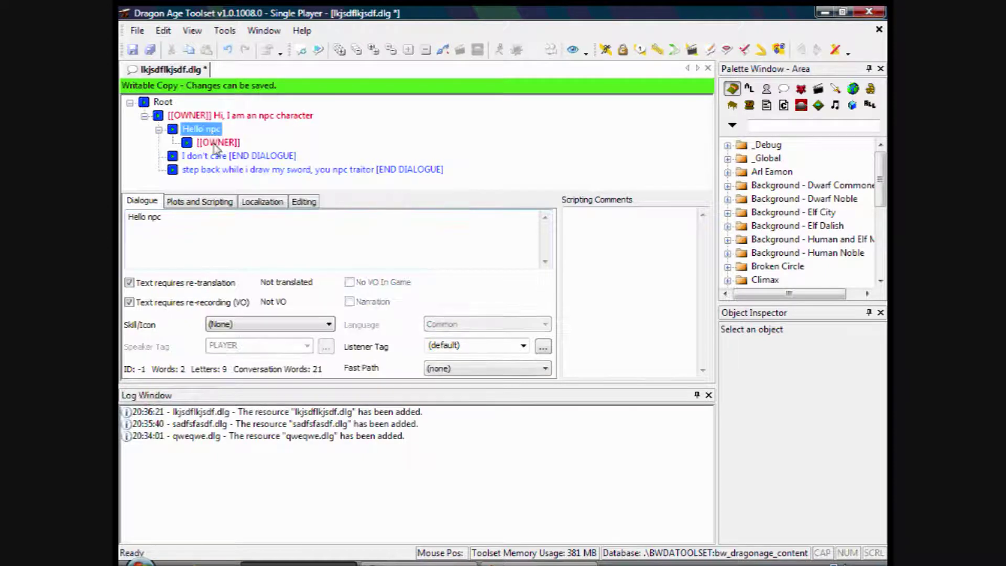
{"action": "left_click", "coordinate": [215, 142]}
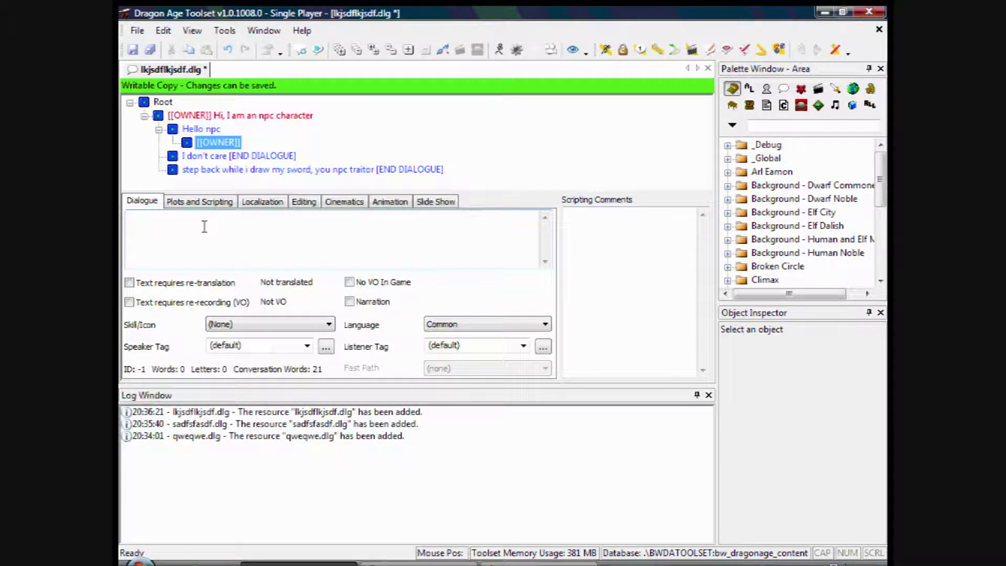
{"action": "left_click", "coordinate": [204, 226]}
{"action": "type", "text": "Hello pl"}
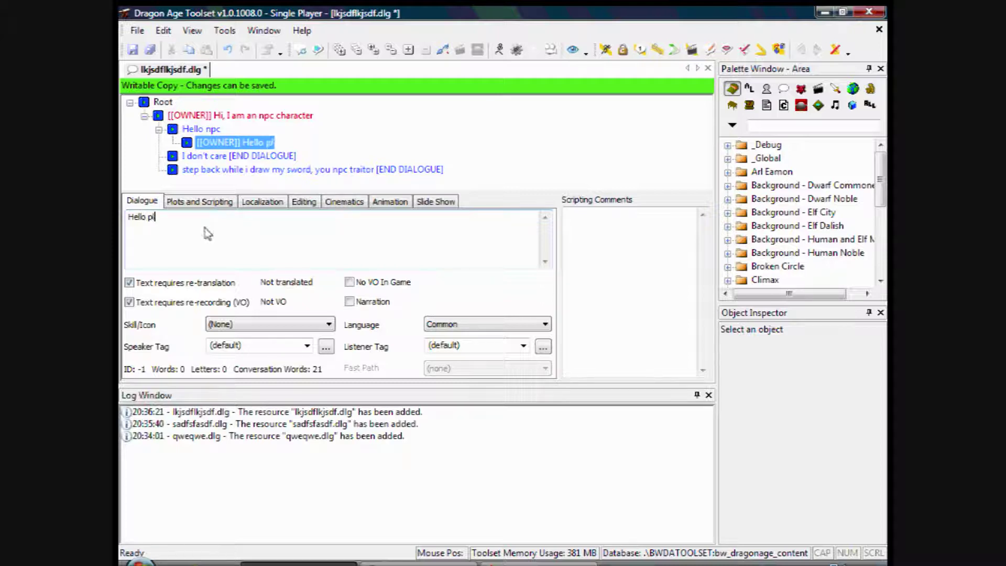
{"action": "type", "text": "ayable cha"}
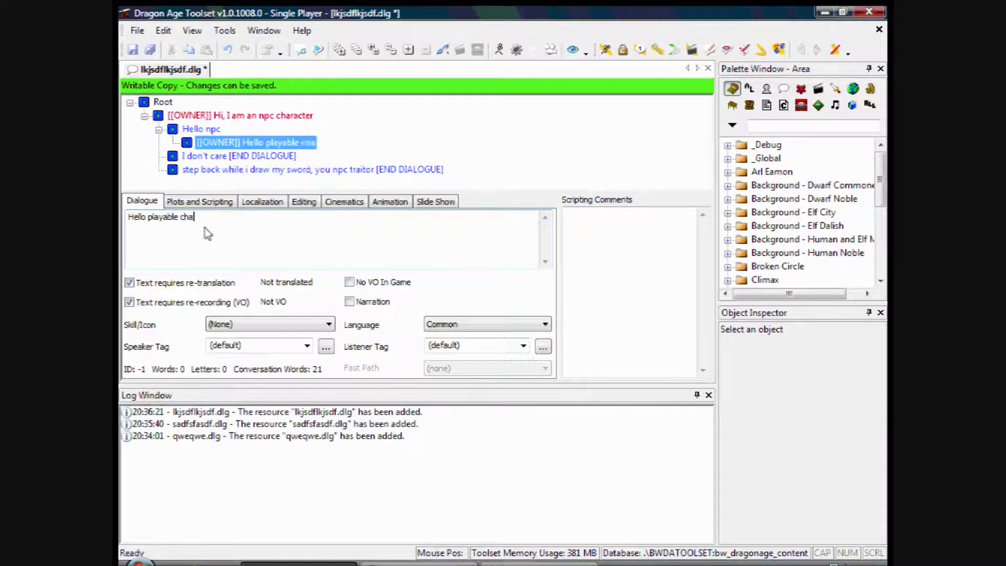
{"action": "type", "text": "racter"}
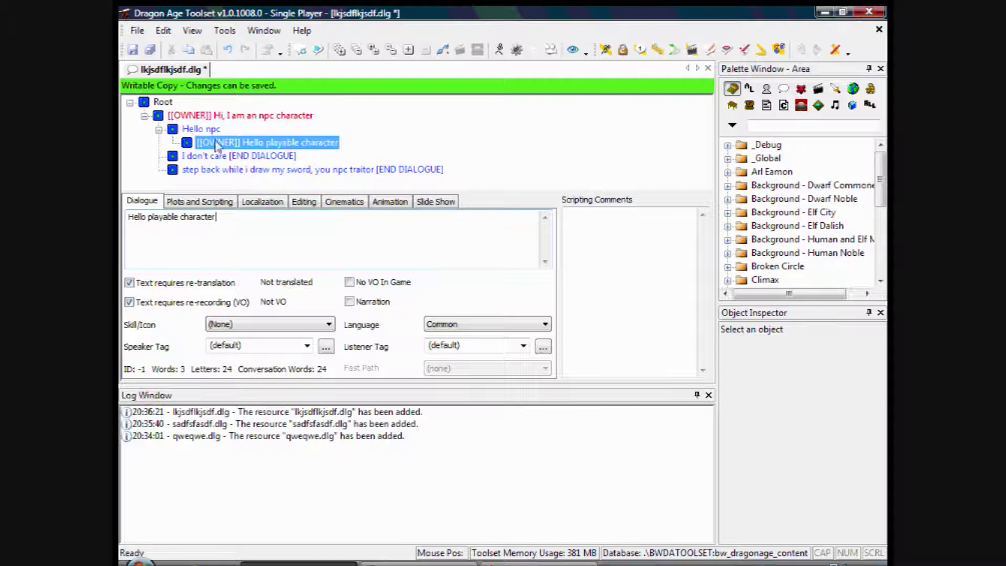
{"action": "left_click", "coordinate": [212, 129]}
{"action": "left_click", "coordinate": [219, 116]}
{"action": "left_click", "coordinate": [225, 156]}
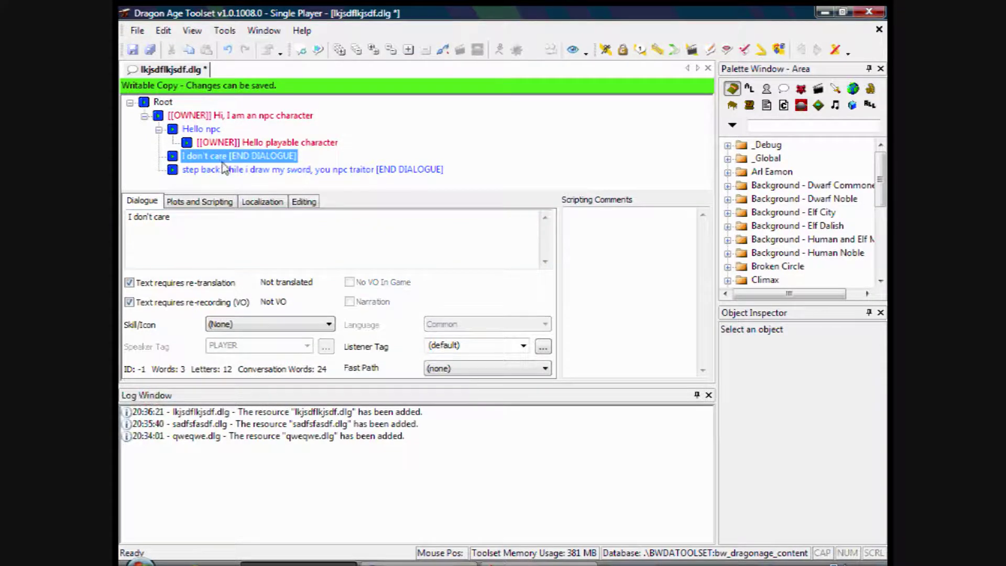
{"action": "left_click", "coordinate": [223, 169]}
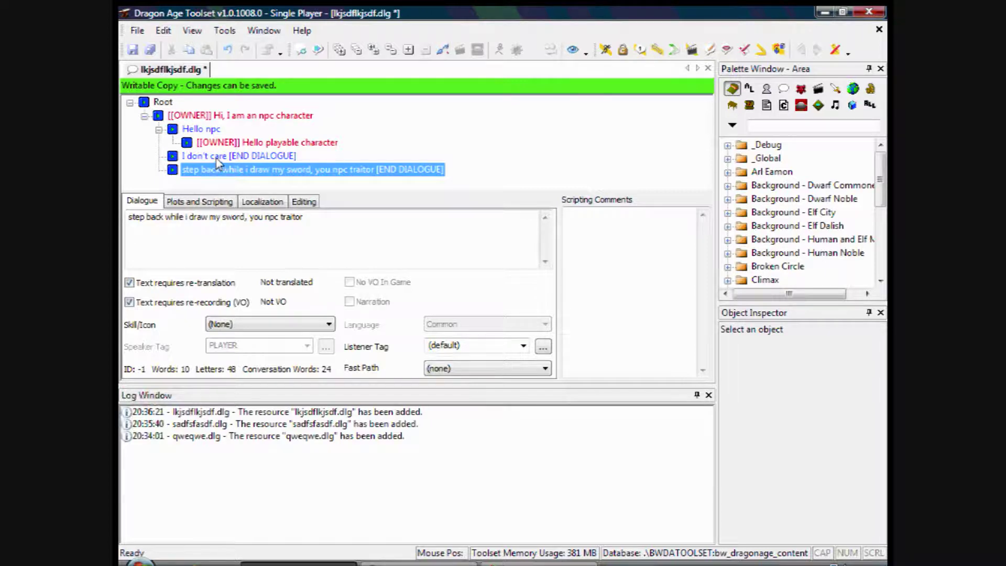
{"action": "left_click", "coordinate": [211, 201]}
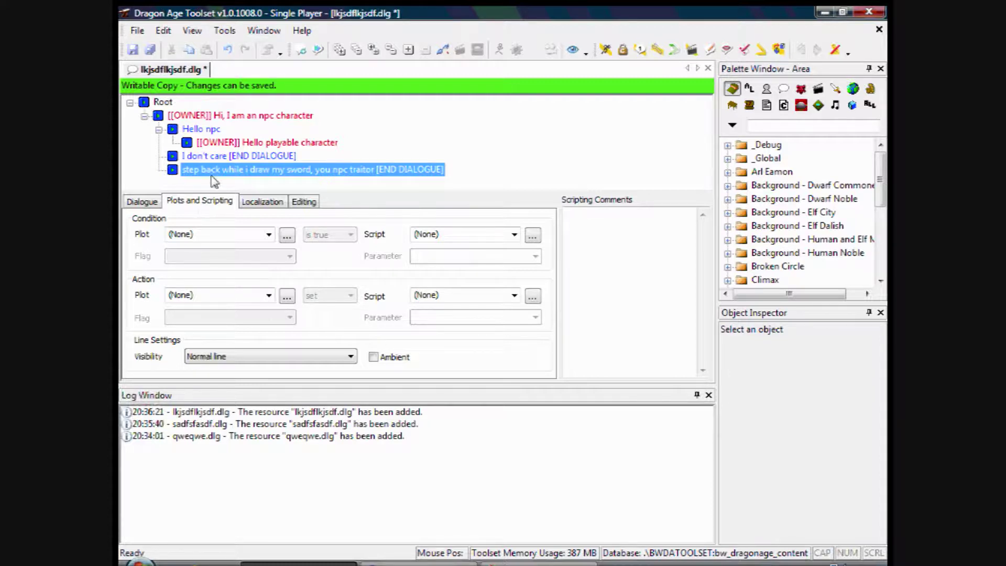
{"action": "left_click", "coordinate": [256, 204]}
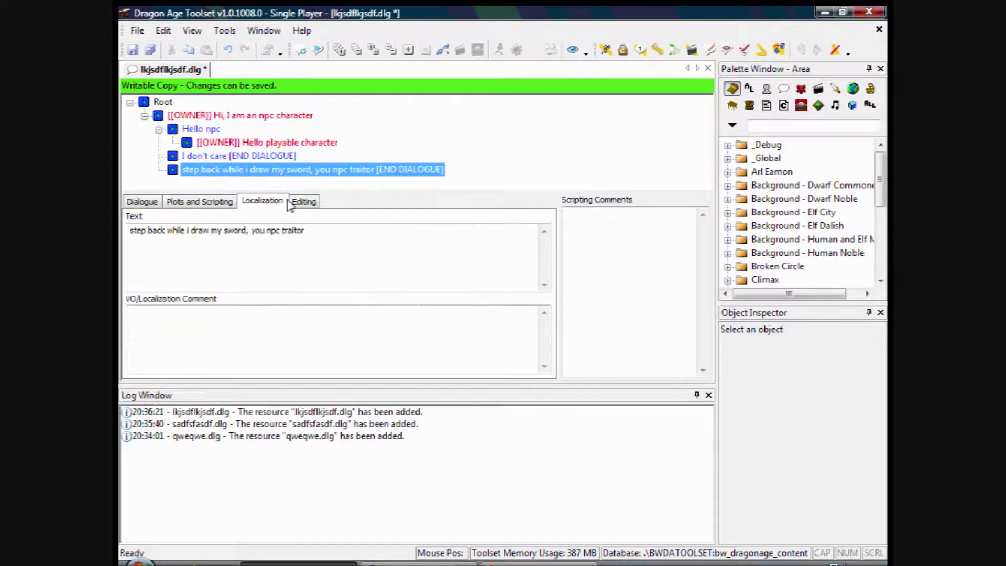
{"action": "left_click", "coordinate": [303, 201]}
{"action": "left_click", "coordinate": [262, 202]}
{"action": "left_click", "coordinate": [199, 201]}
{"action": "left_click", "coordinate": [128, 202]}
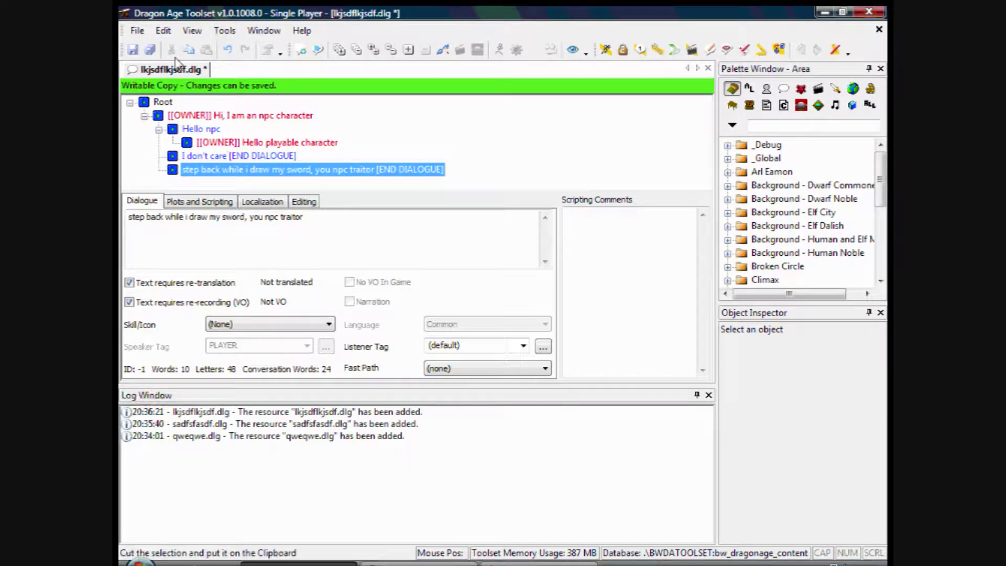
Step: Create the creature resource qweqwqew.utc and open it in the Object Inspector
{"action": "left_click", "coordinate": [135, 31]}
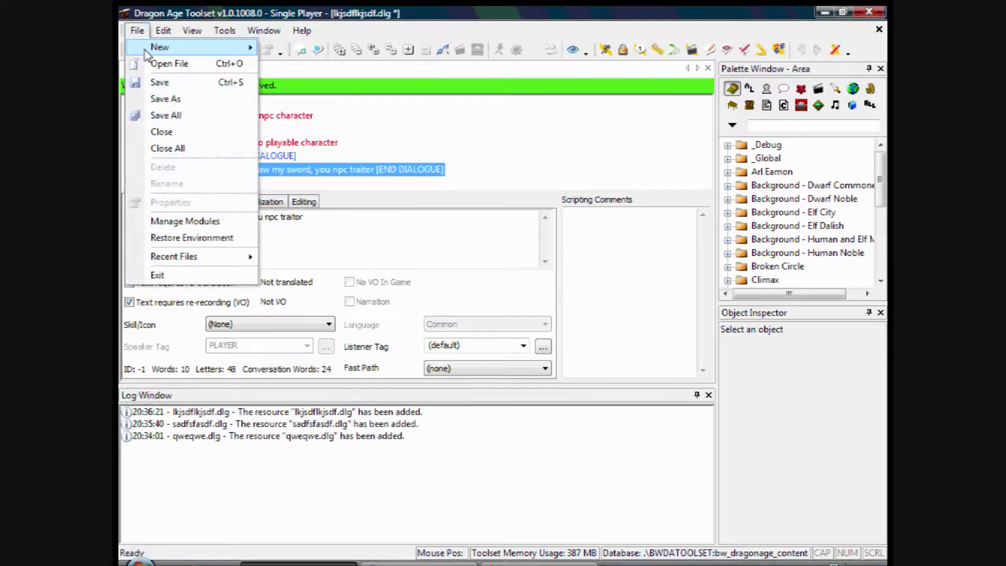
{"action": "mouse_move", "coordinate": [167, 47]}
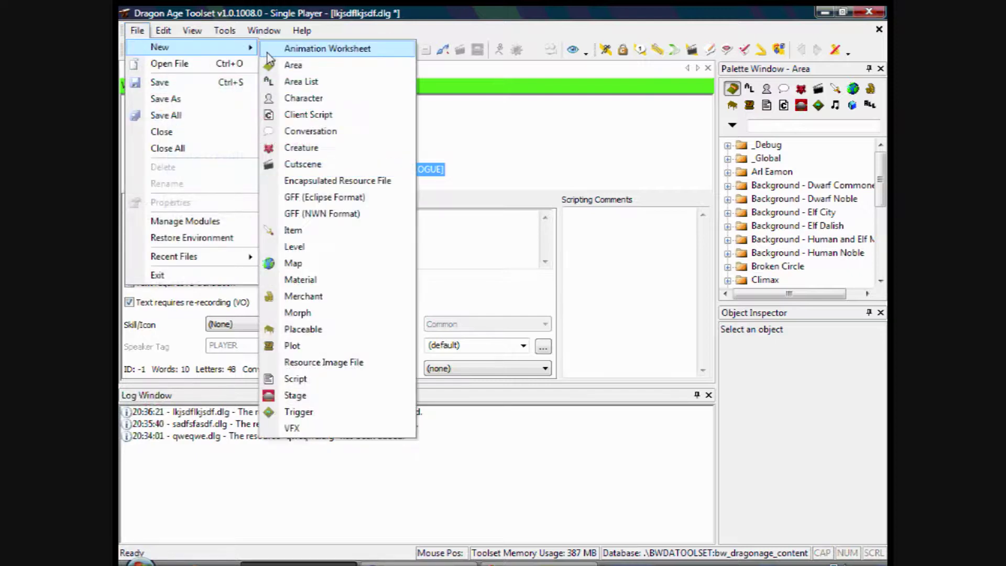
{"action": "left_click", "coordinate": [301, 150]}
{"action": "type", "text": "qweqwqew"}
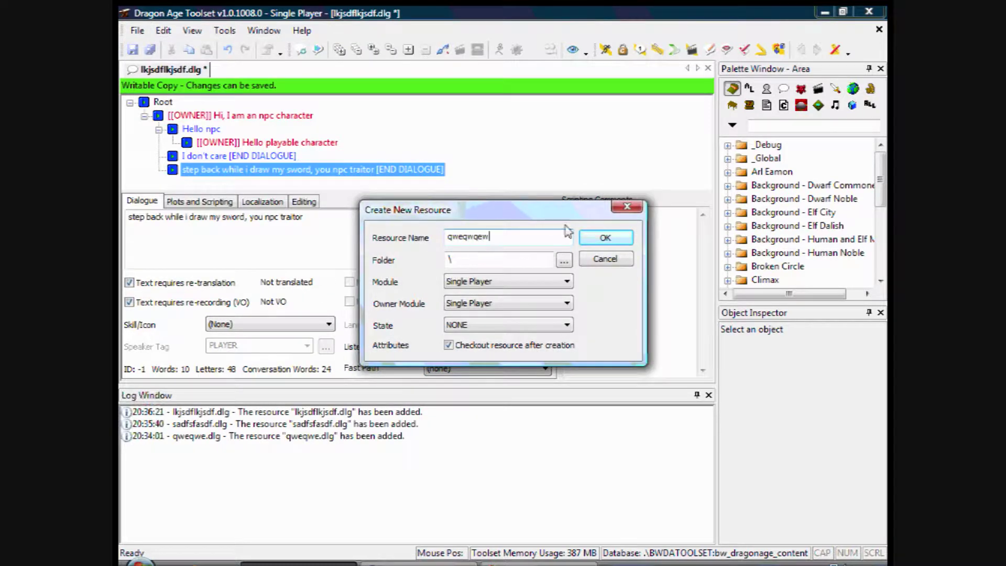
{"action": "left_click", "coordinate": [609, 239]}
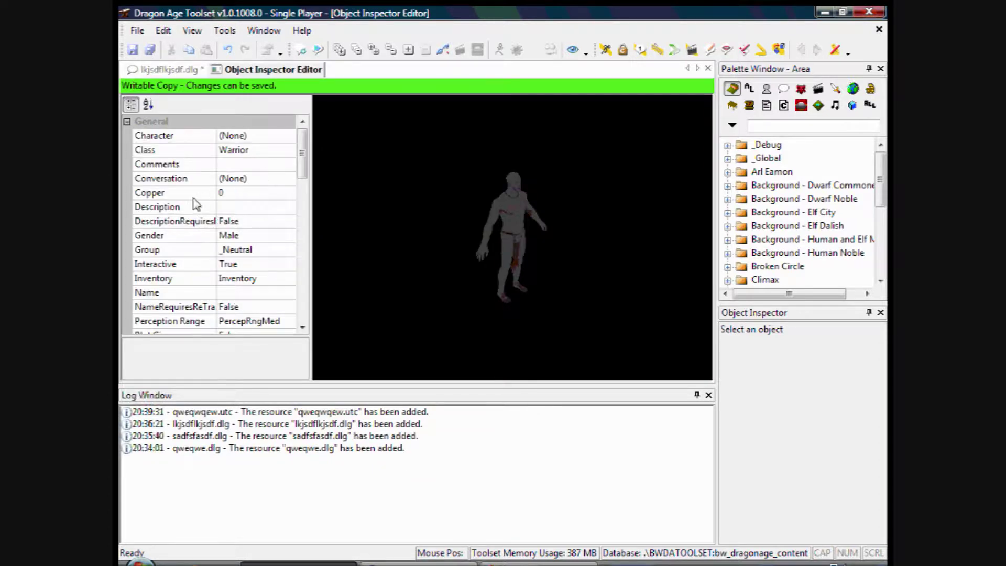
{"action": "left_click", "coordinate": [250, 179]}
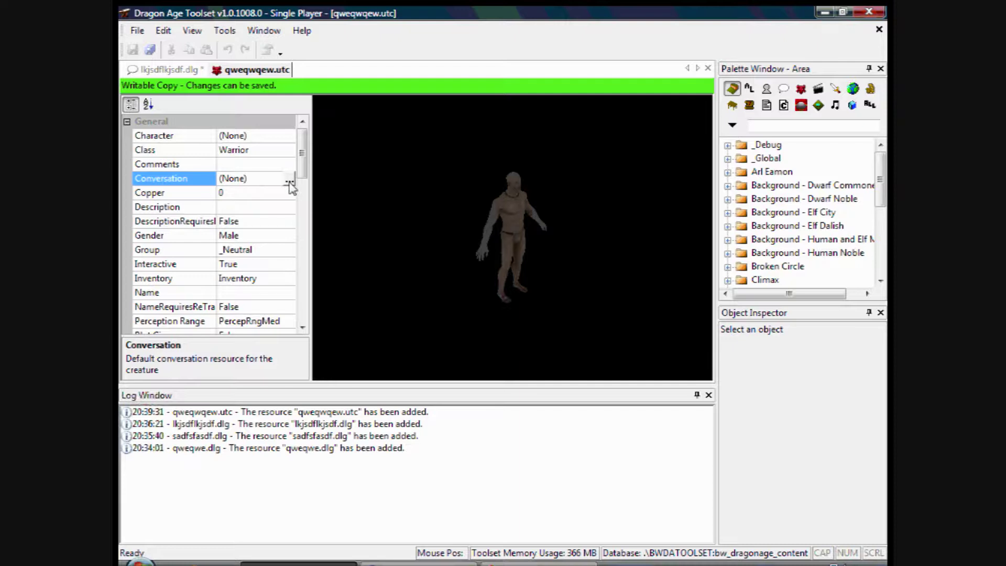
{"action": "left_click", "coordinate": [289, 182]}
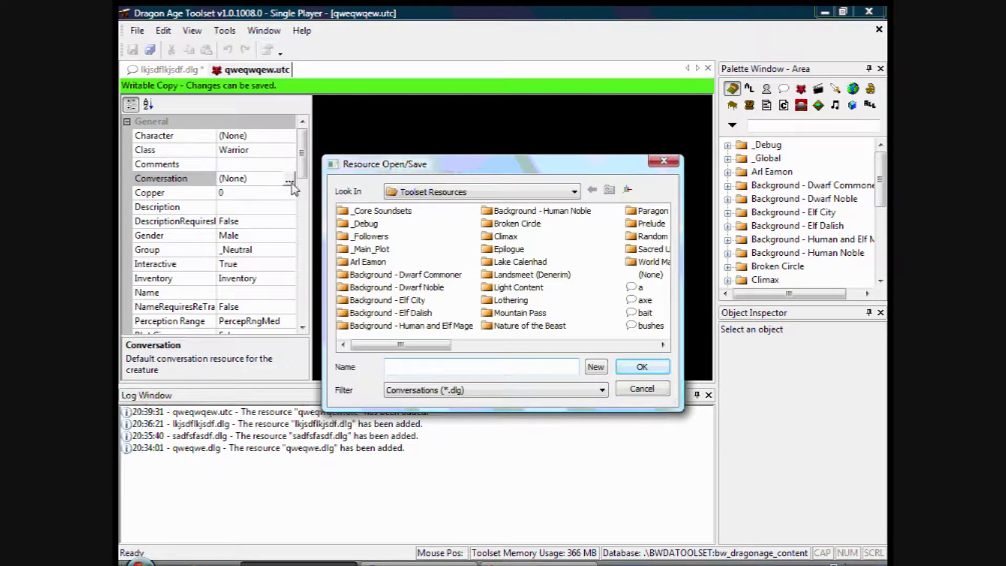
{"action": "left_click_drag", "start_coordinate": [417, 344], "coordinate": [530, 345]}
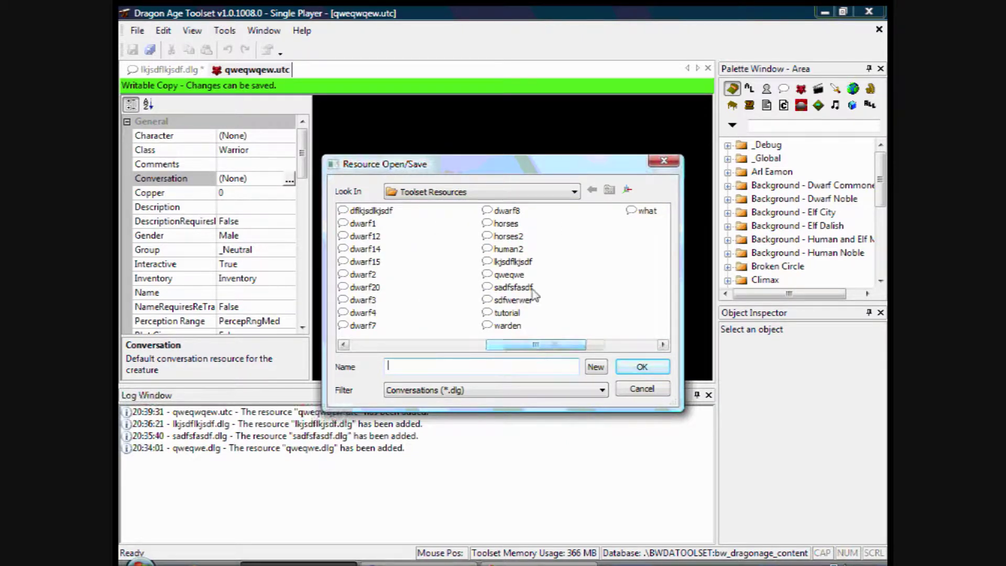
{"action": "left_click", "coordinate": [528, 288]}
{"action": "left_click", "coordinate": [596, 366]}
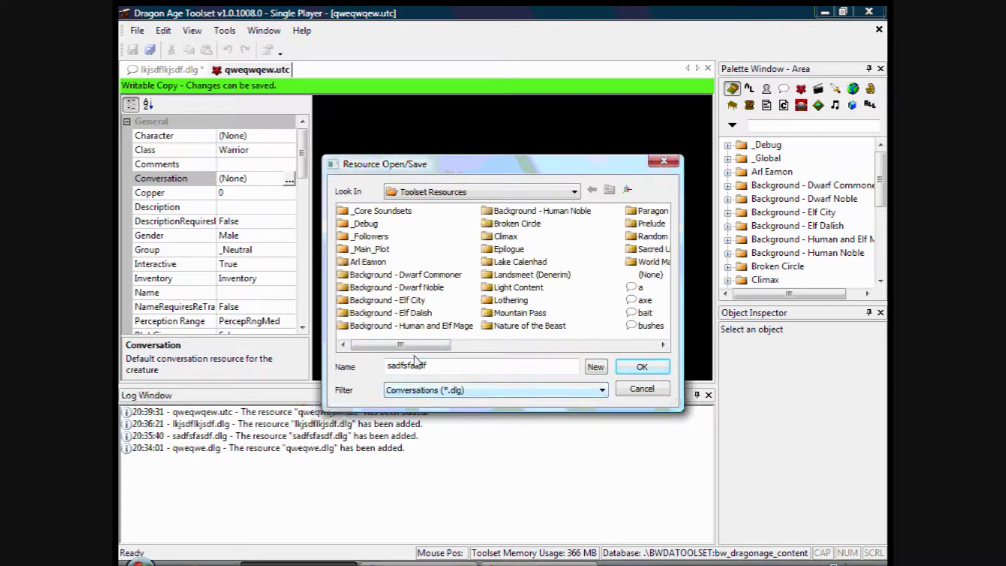
{"action": "left_click_drag", "start_coordinate": [437, 346], "coordinate": [563, 350]}
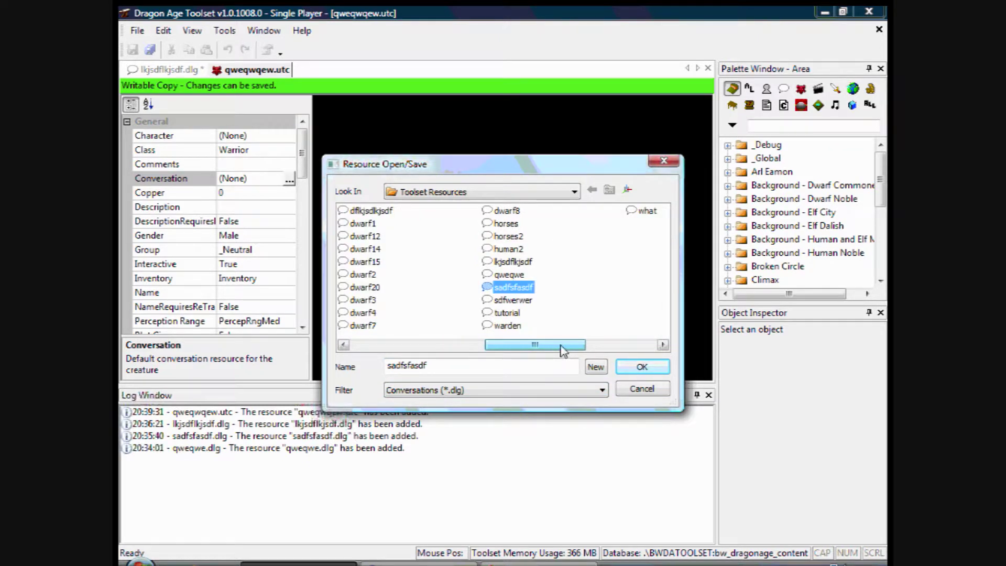
{"action": "left_click", "coordinate": [664, 160]}
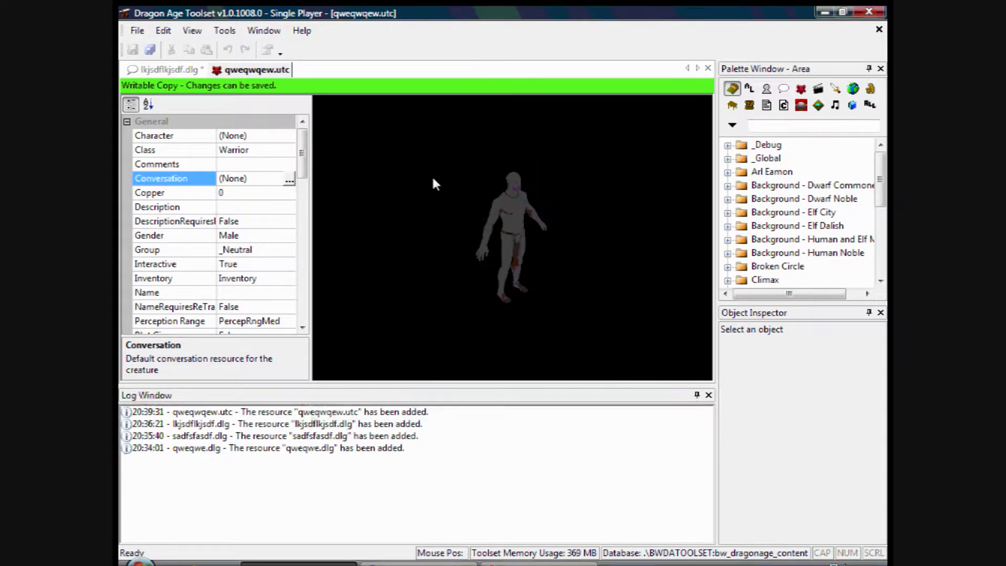
Step: Switch back to the lkjsdflkjsdf.dlg conversation to view its full dialogue tree
{"action": "left_click_drag", "start_coordinate": [305, 172], "coordinate": [307, 164]}
{"action": "left_click", "coordinate": [175, 73]}
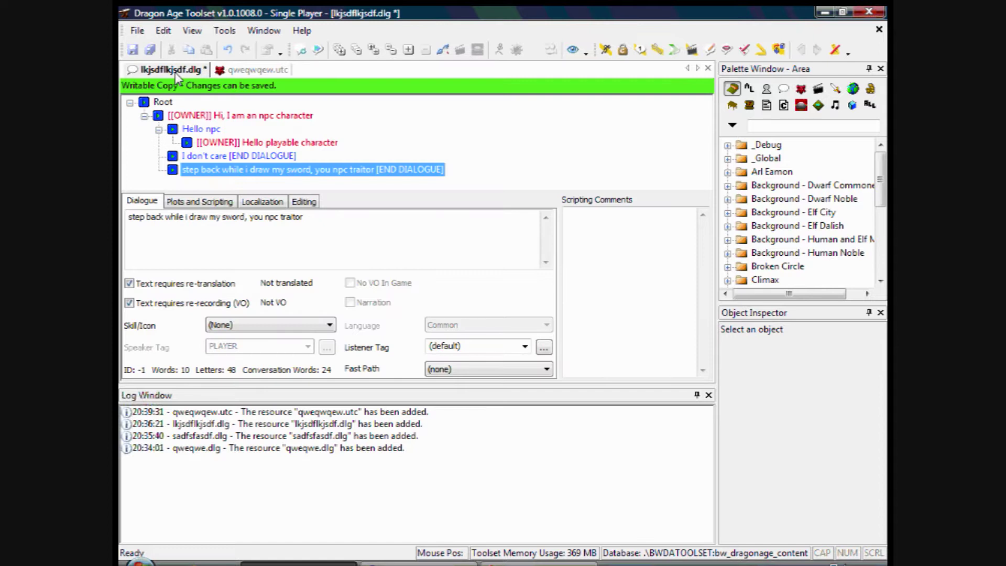